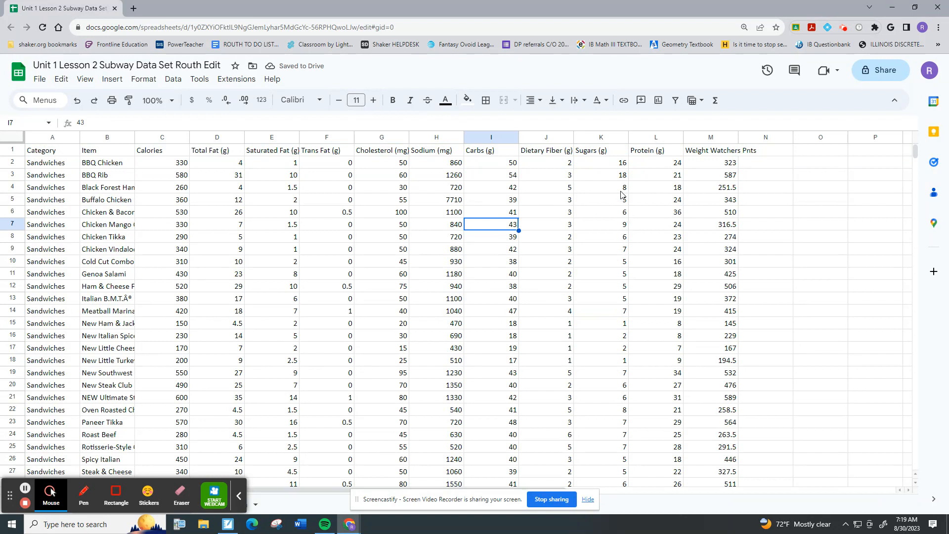
Try sorting the whole sheet by the Sodium column from A to Z and check where the header row lands.
right_click(455, 136)
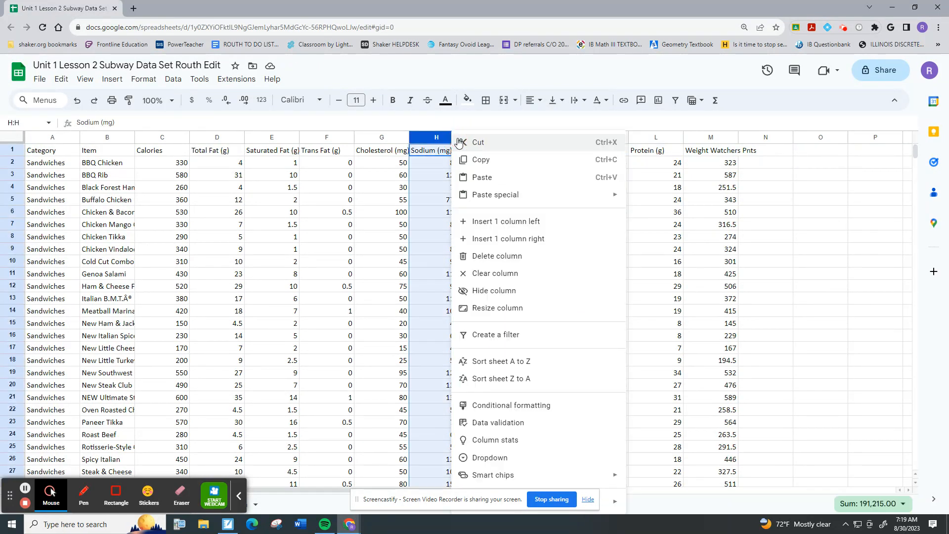
click(511, 364)
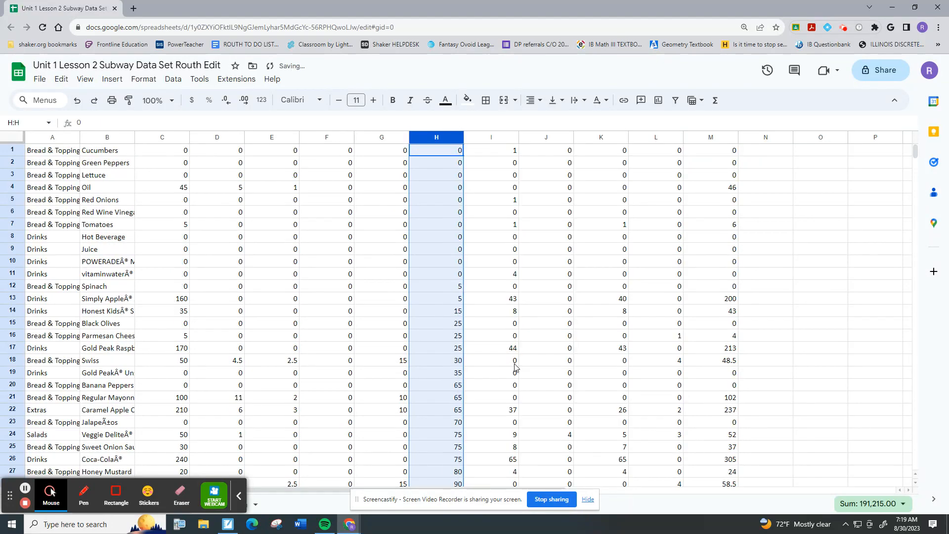
scroll(452, 163, down, 3)
scroll(452, 163, down, 20)
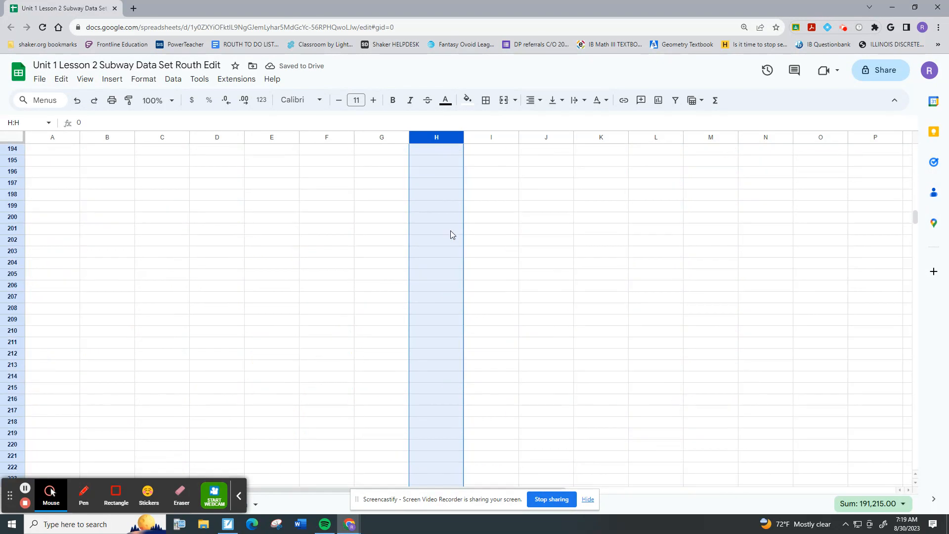
scroll(450, 233, up, 2)
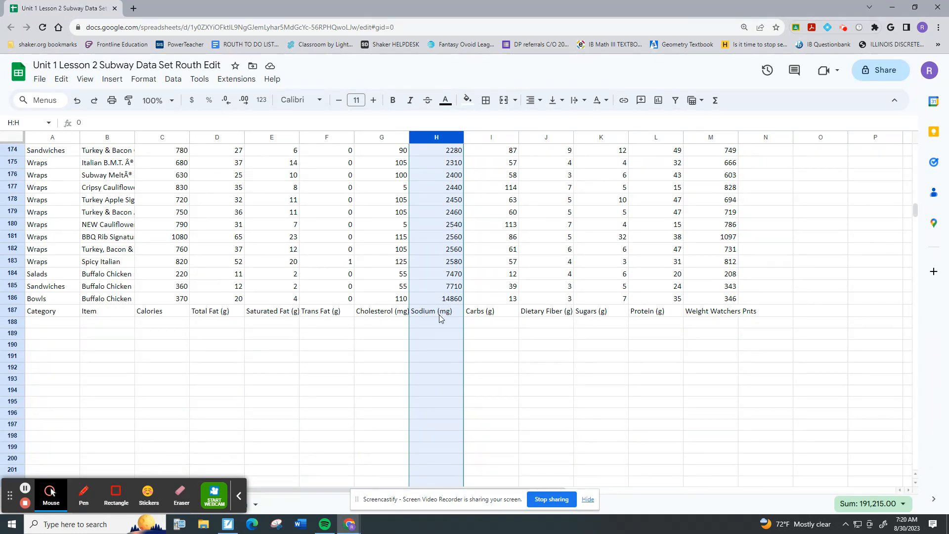
scroll(439, 318, up, 20)
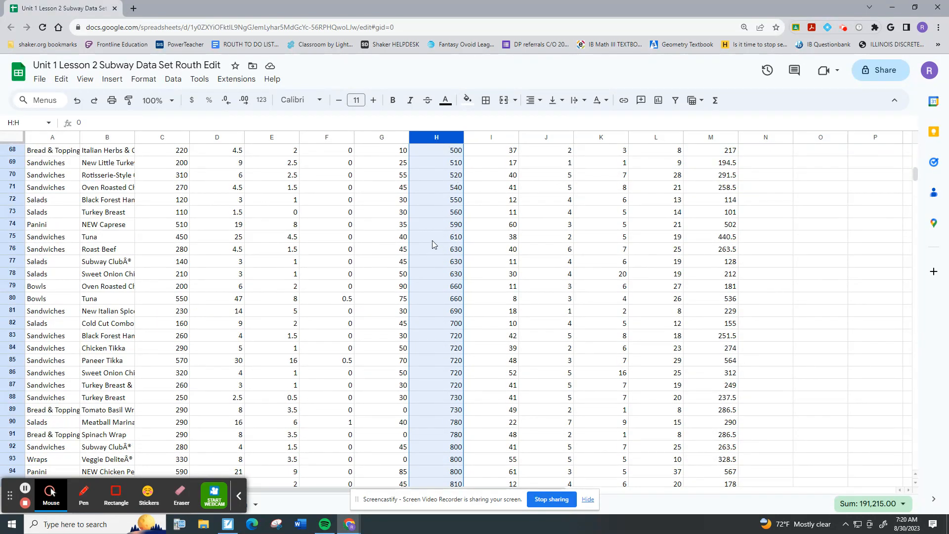
scroll(434, 245, up, 20)
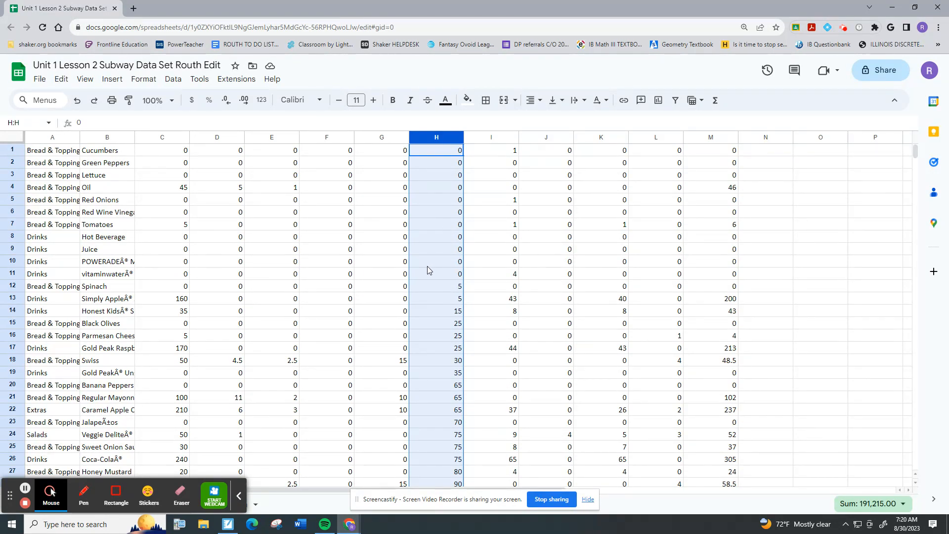
scroll(427, 270, down, 20)
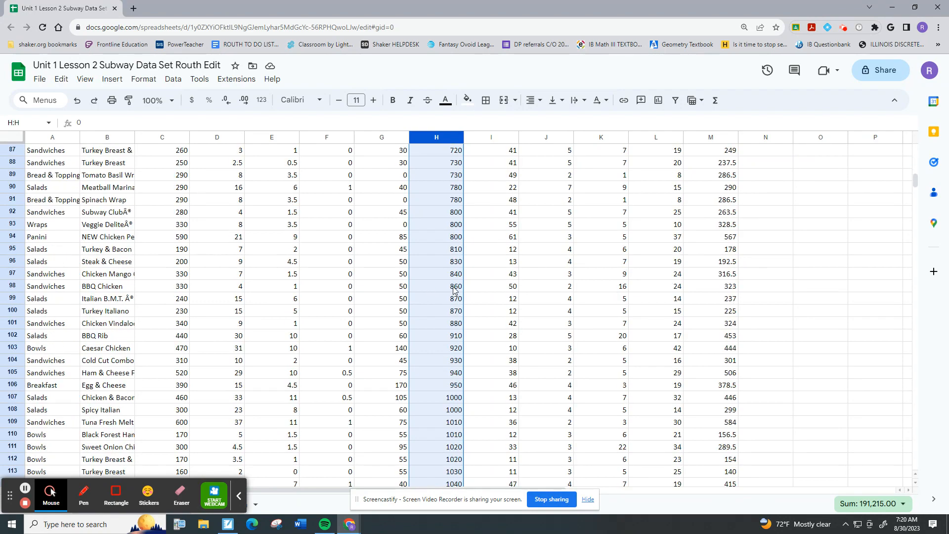
scroll(457, 295, up, 20)
scroll(463, 285, up, 13)
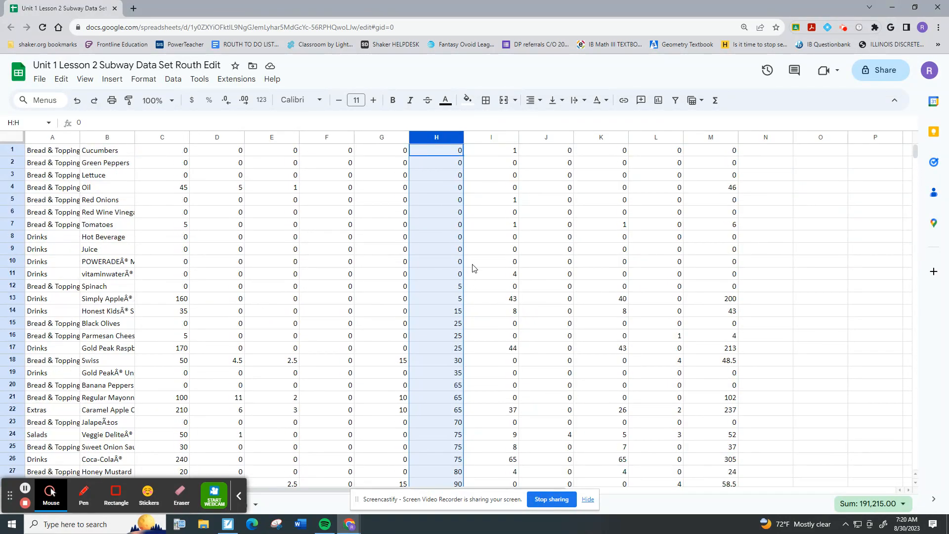
Undo the sheet sort by sodium.
key(ctrl+z)
click(502, 239)
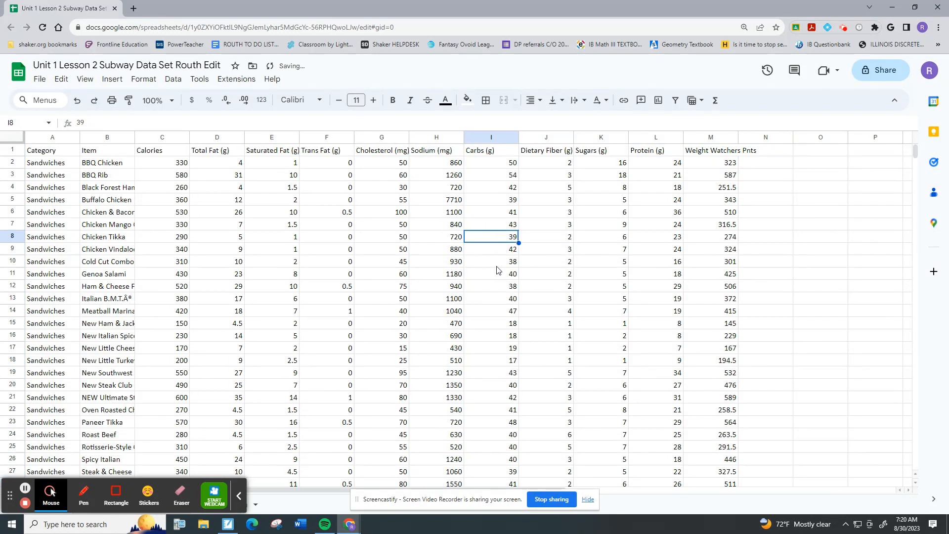
Freeze the first row of the sheet as the header row.
click(13, 150)
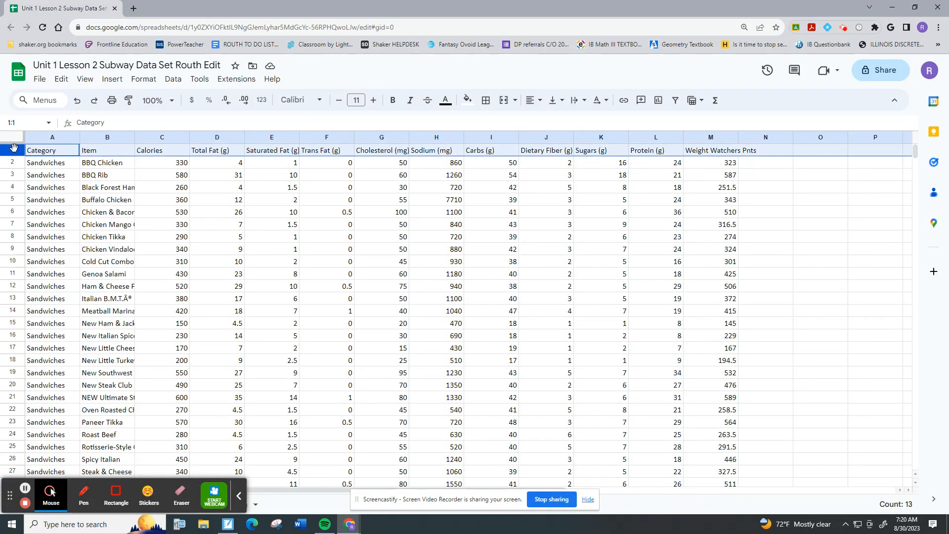
click(85, 80)
mouse_move(116, 115)
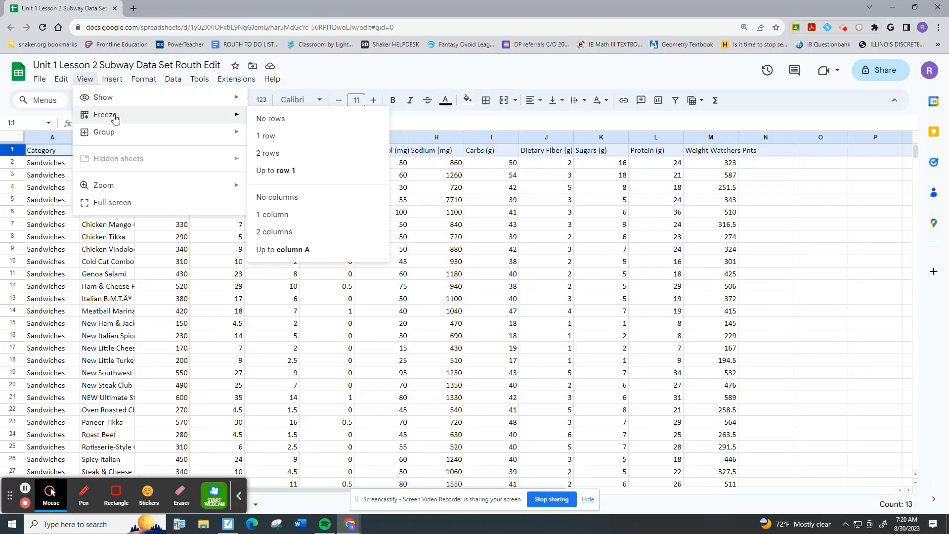
click(285, 134)
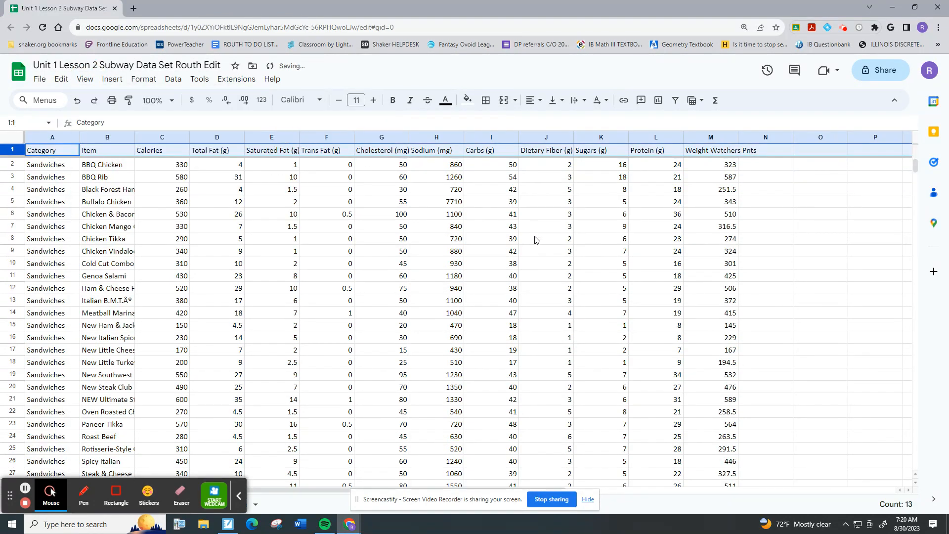
Sort the whole sheet by the Sodium column from A to Z and review the ordered rows beneath the frozen header.
right_click(453, 137)
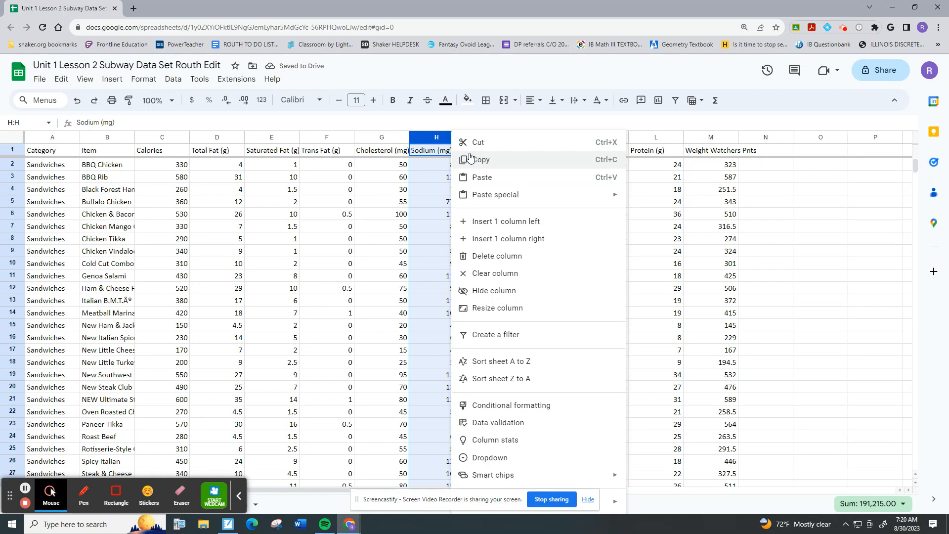
click(510, 363)
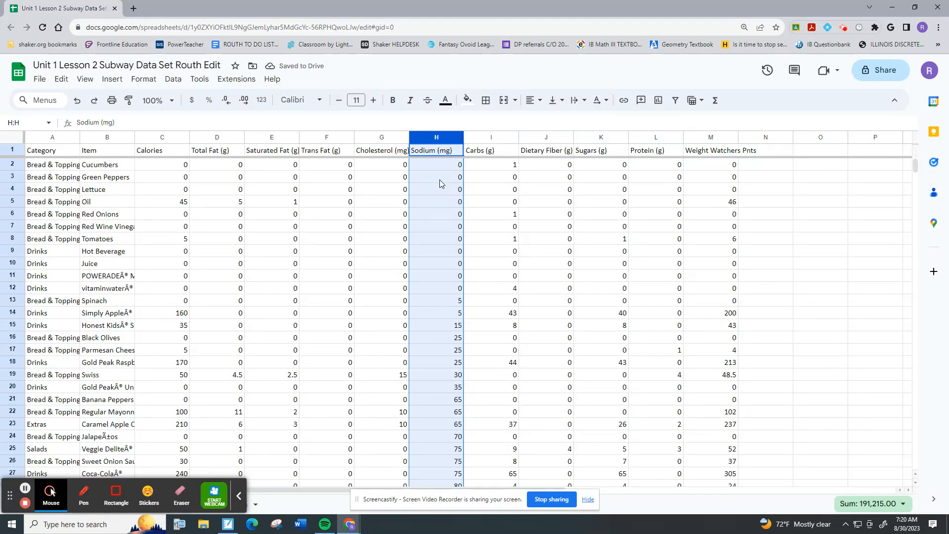
scroll(440, 180, down, 20)
scroll(437, 242, down, 10)
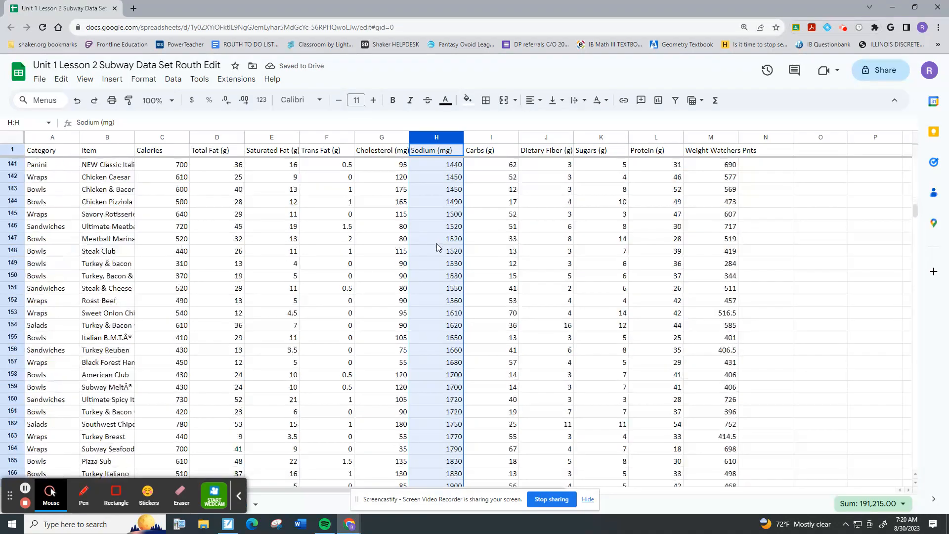
scroll(444, 242, up, 15)
scroll(458, 243, up, 20)
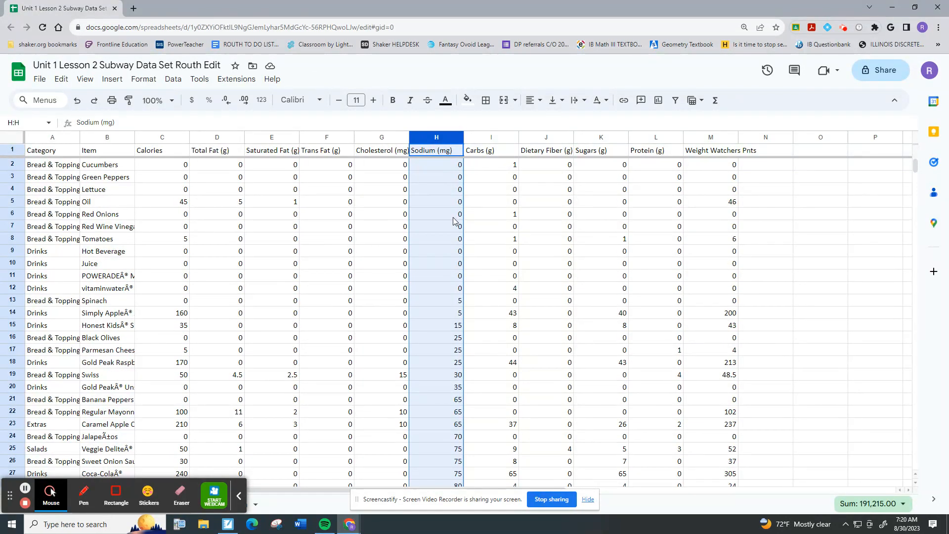
Sort the whole sheet by the Carbs column from A to Z, and re-sort it from Z to A.
click(515, 218)
click(505, 137)
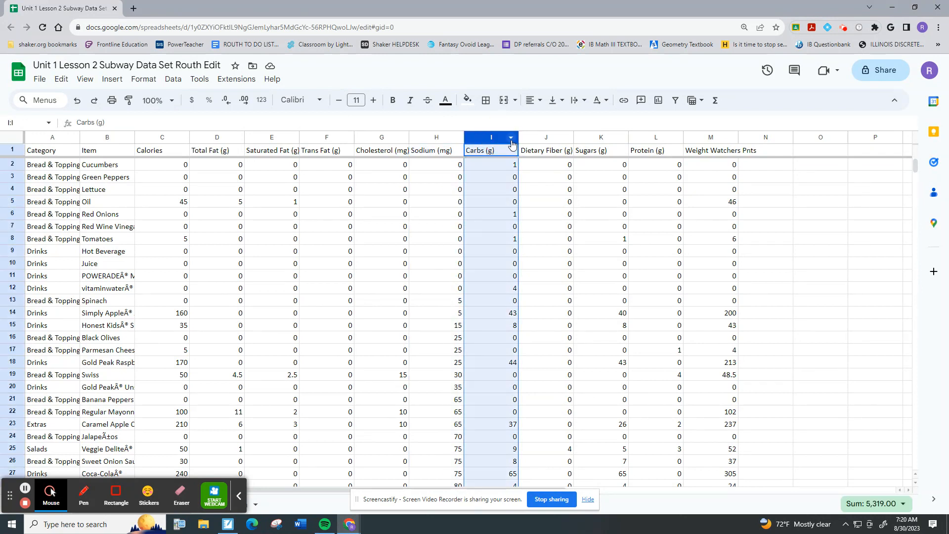
right_click(506, 137)
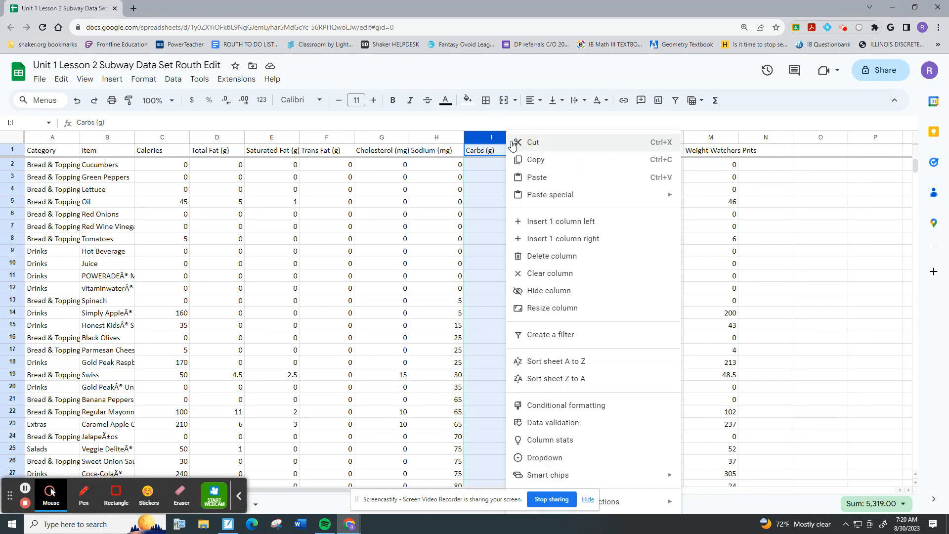
click(573, 369)
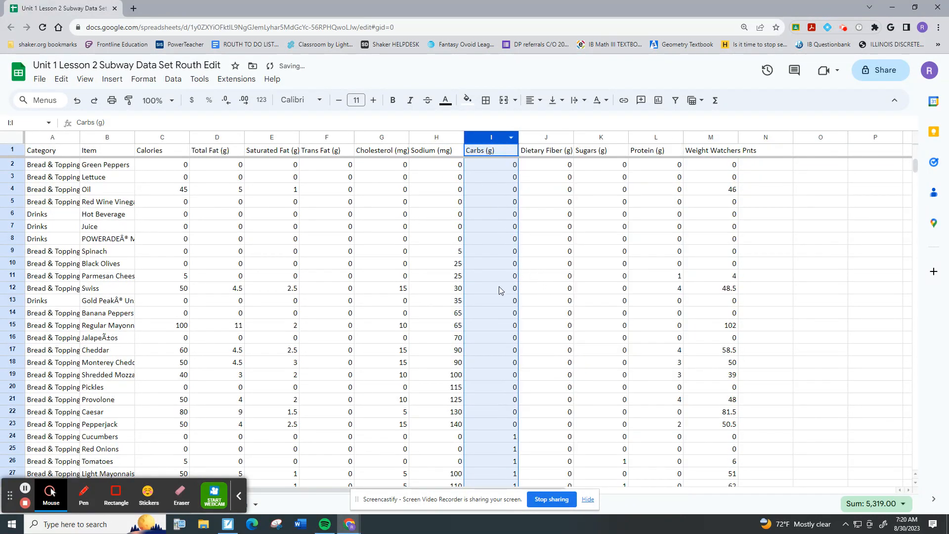
click(511, 136)
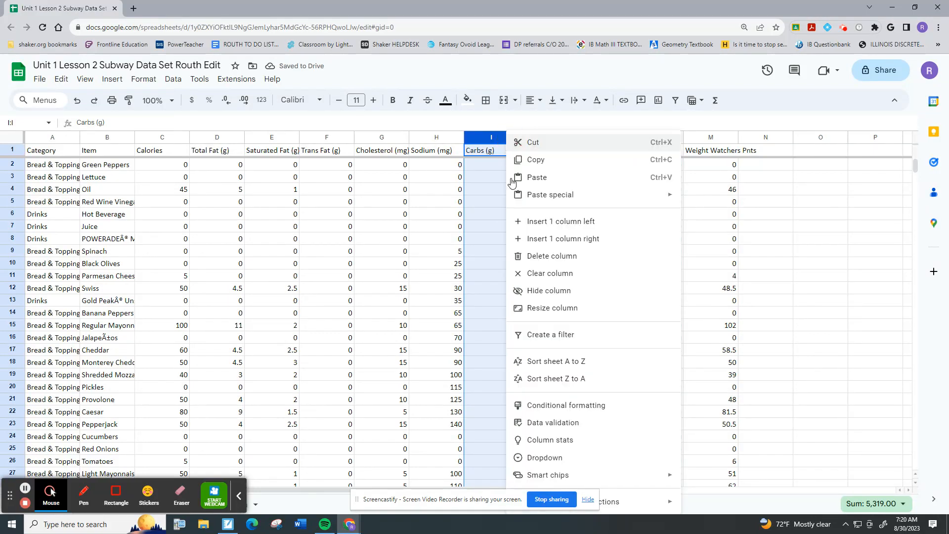
click(568, 378)
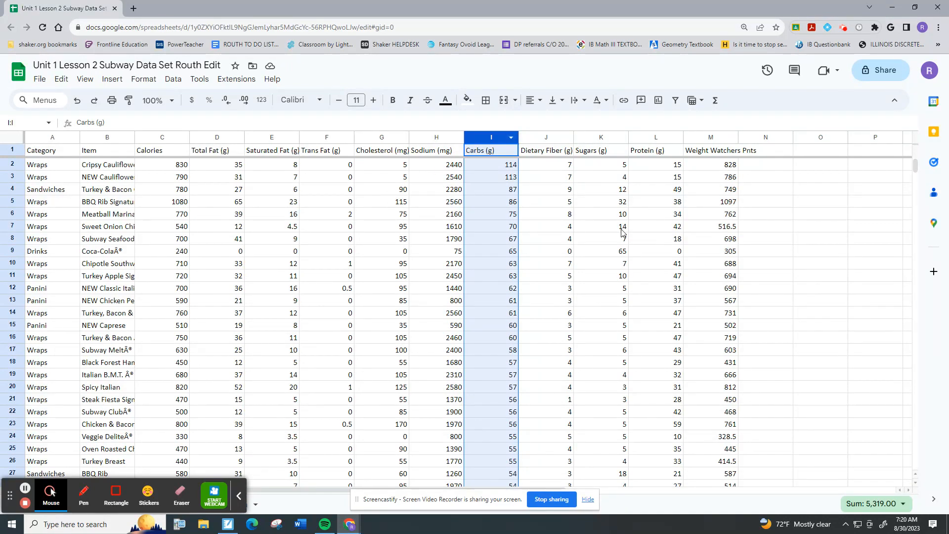
click(596, 218)
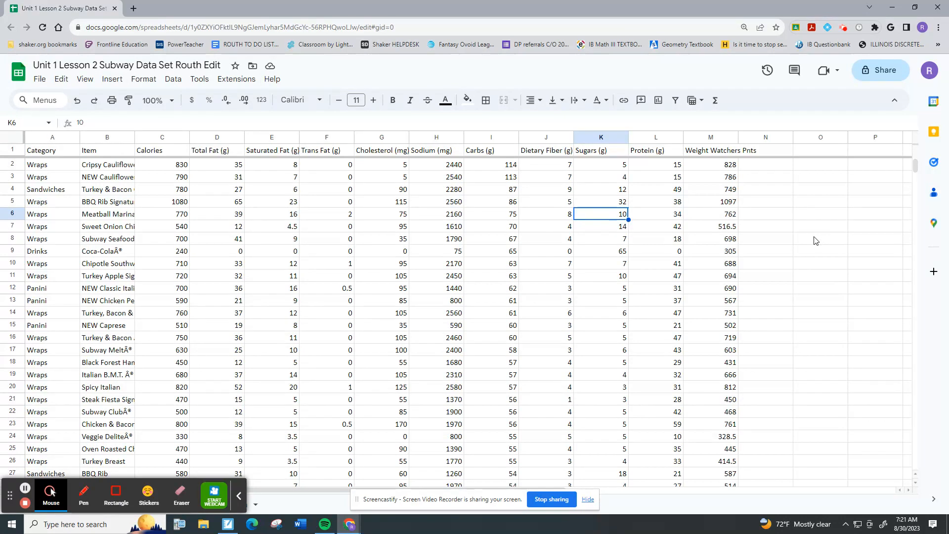
Try a range sort from A to Z on the Weight Watchers Pnts column alone, and undo it.
click(719, 165)
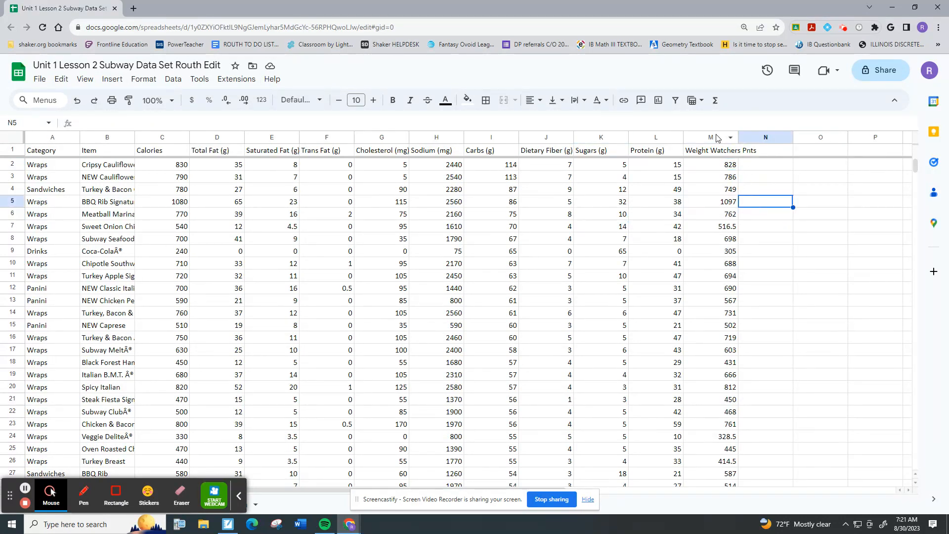
click(711, 139)
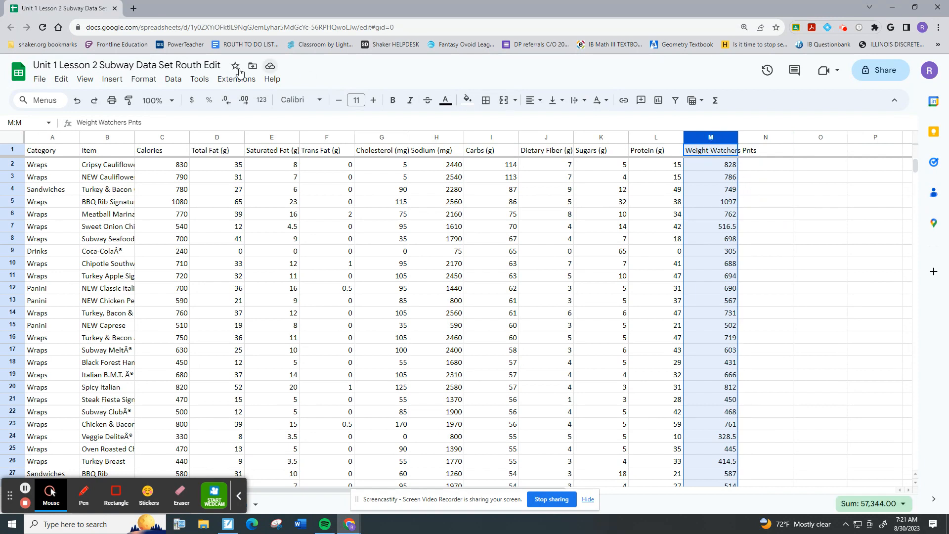
click(171, 80)
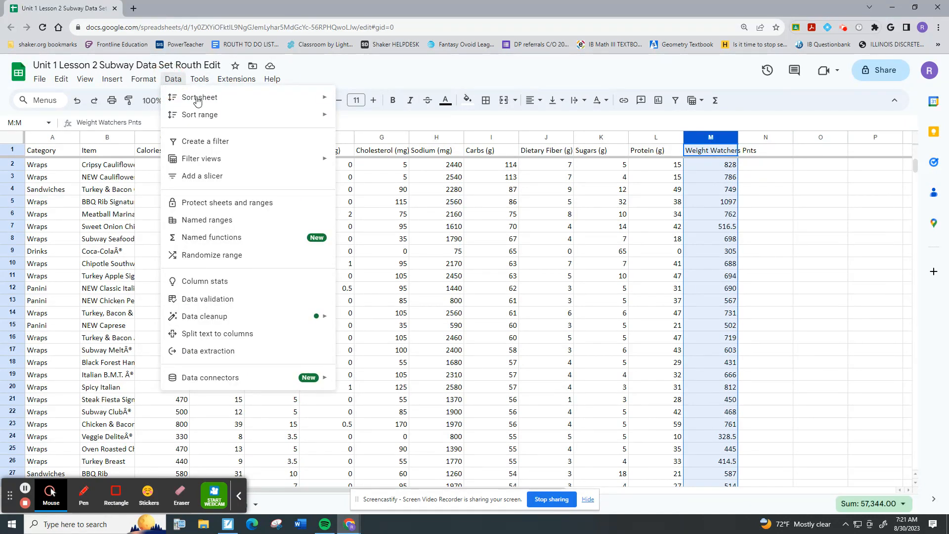
mouse_move(197, 124)
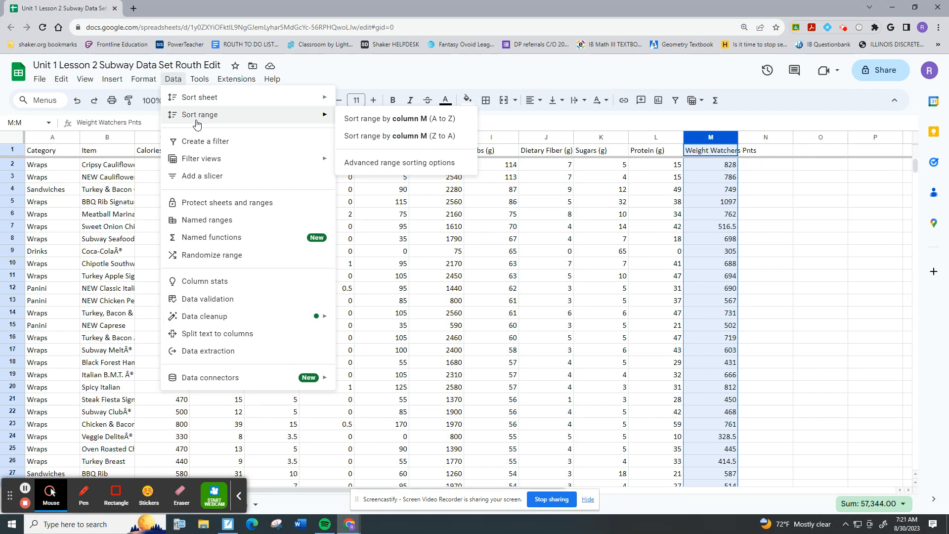
click(412, 121)
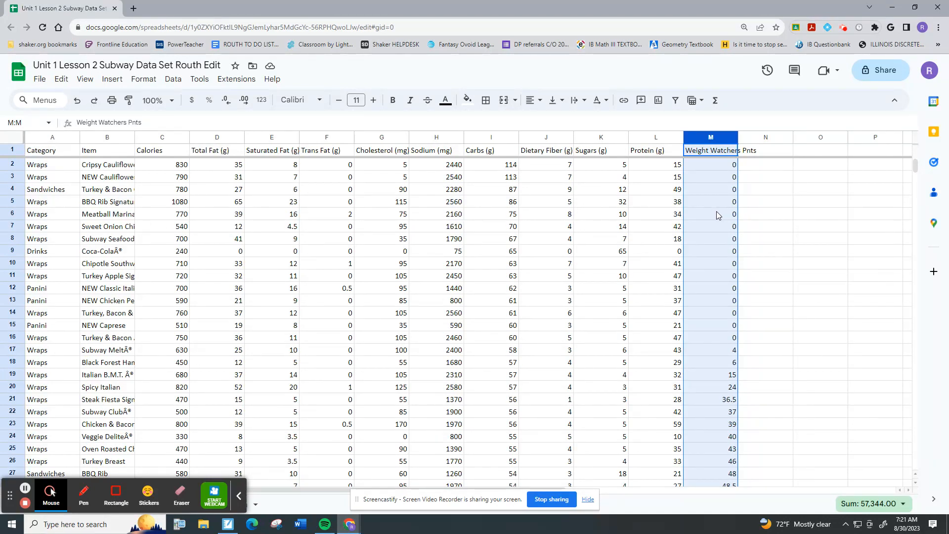
click(816, 252)
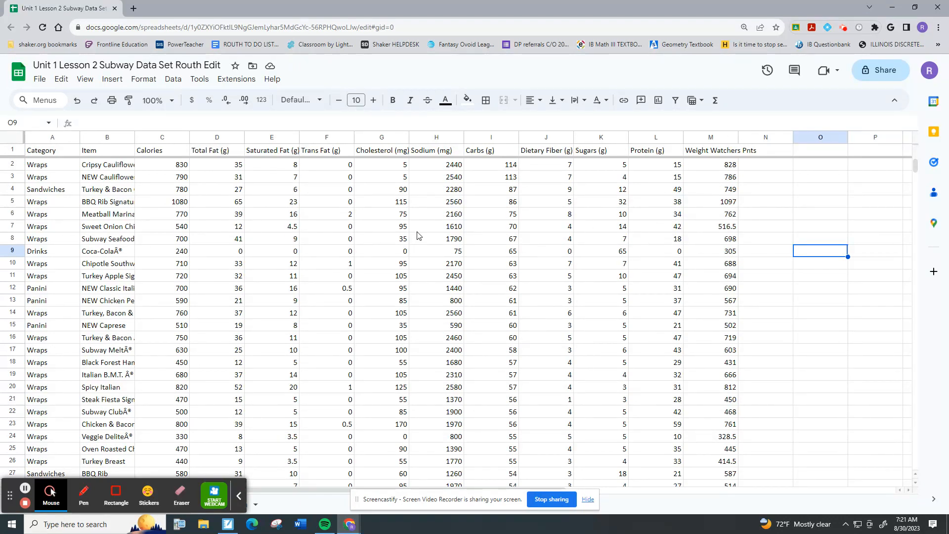
click(843, 302)
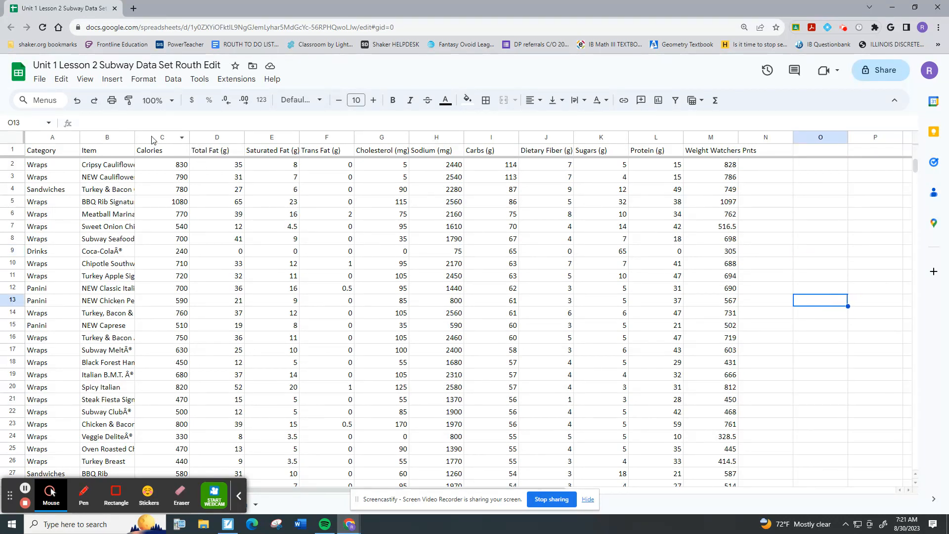
Sort the range of columns B through M by Weight Watchers Pnts from A to Z, treating the first row as a header.
drag(162, 138, 719, 141)
click(756, 264)
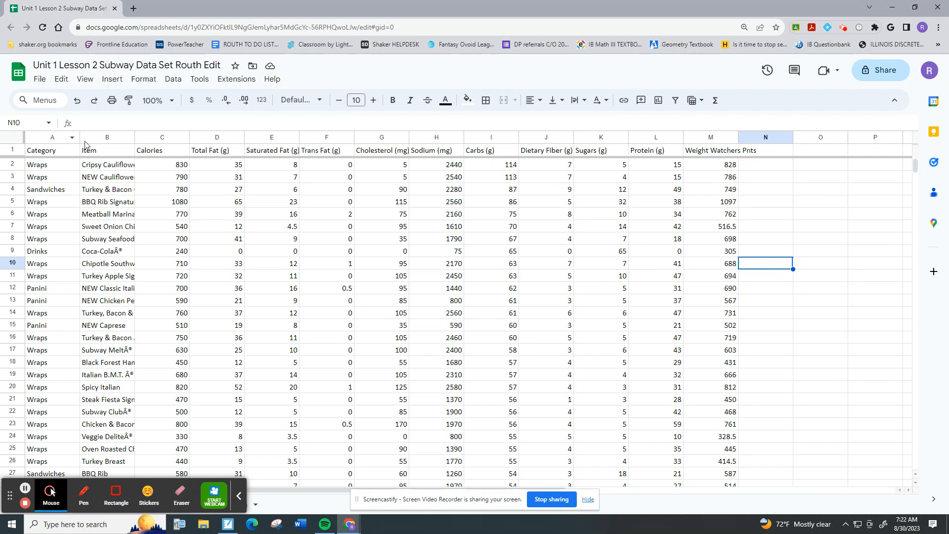
drag(97, 141, 711, 140)
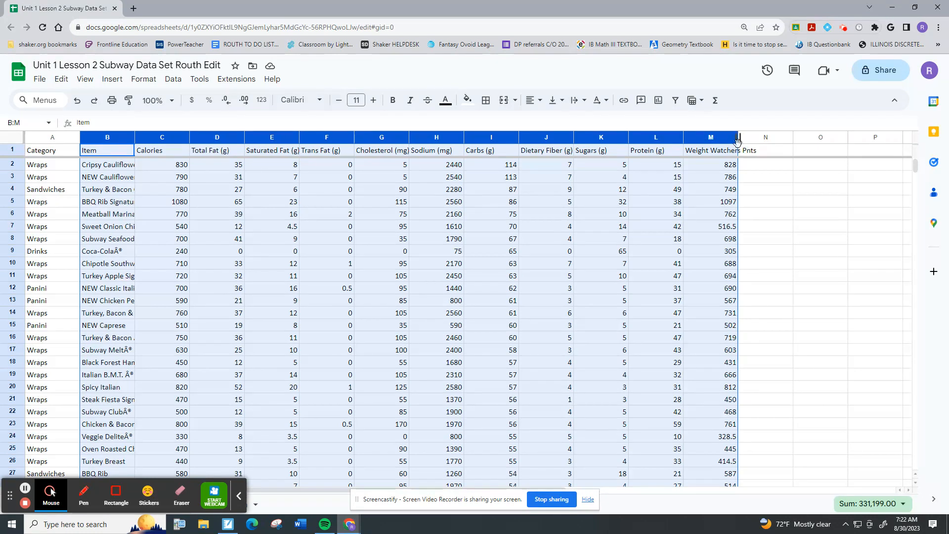
click(173, 82)
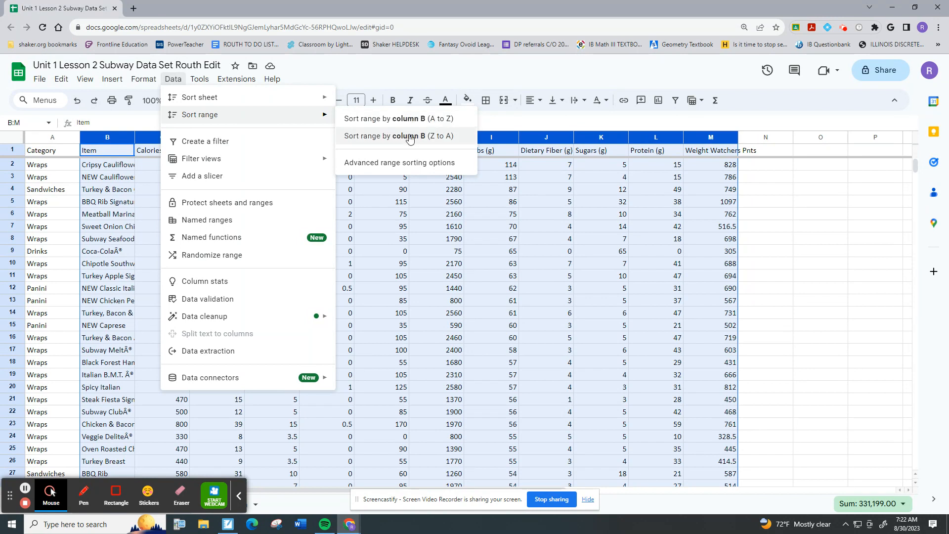
click(410, 163)
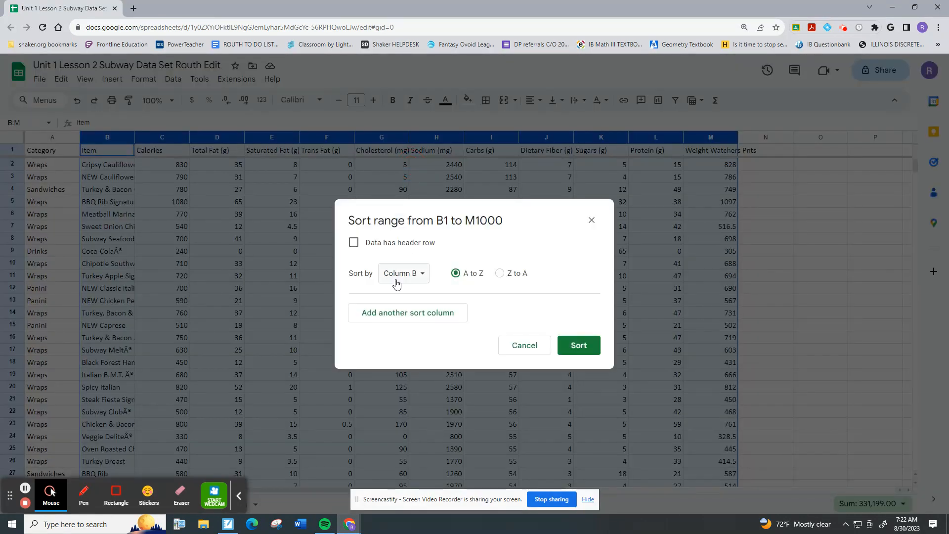
click(408, 273)
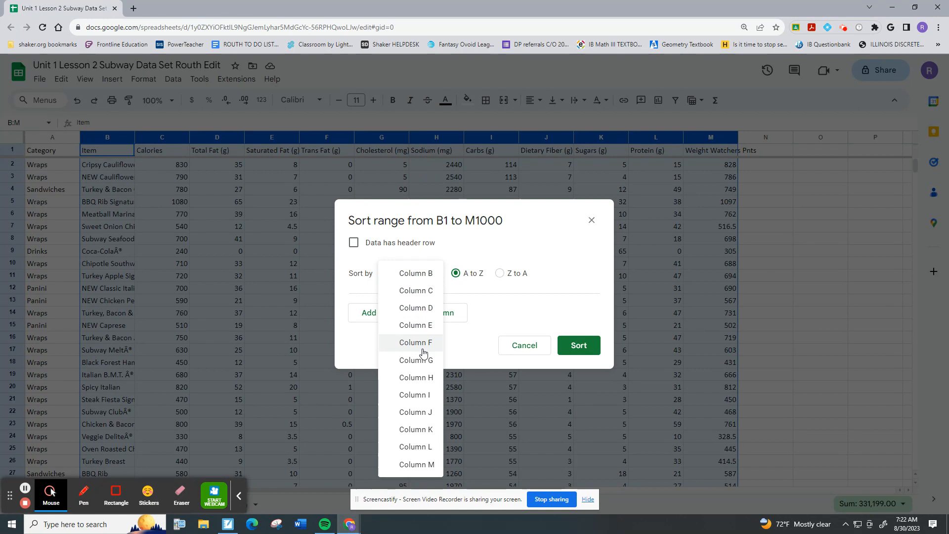
click(420, 465)
click(353, 244)
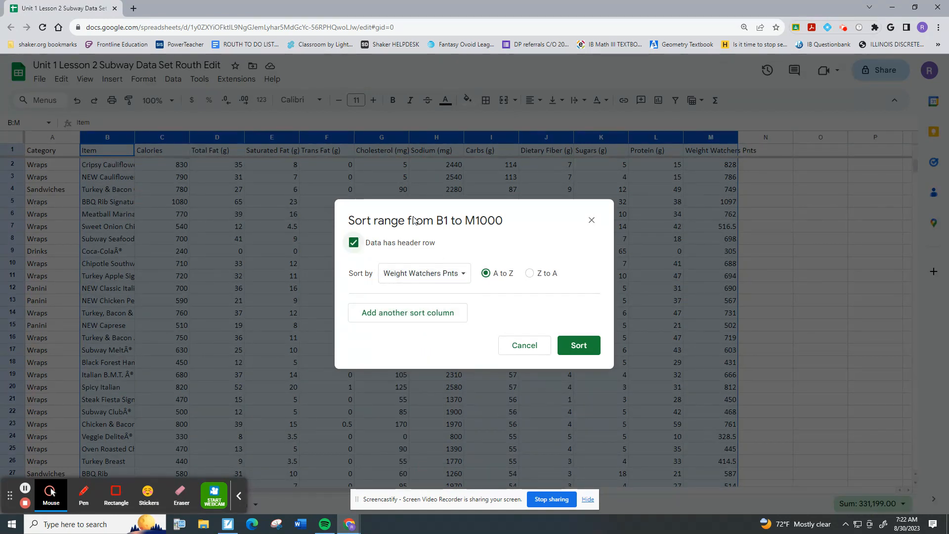
click(585, 347)
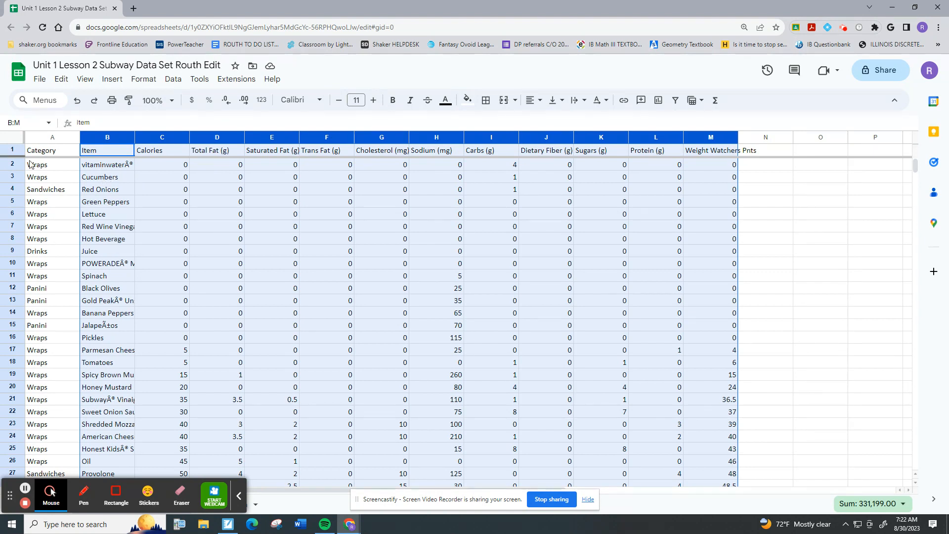
click(239, 503)
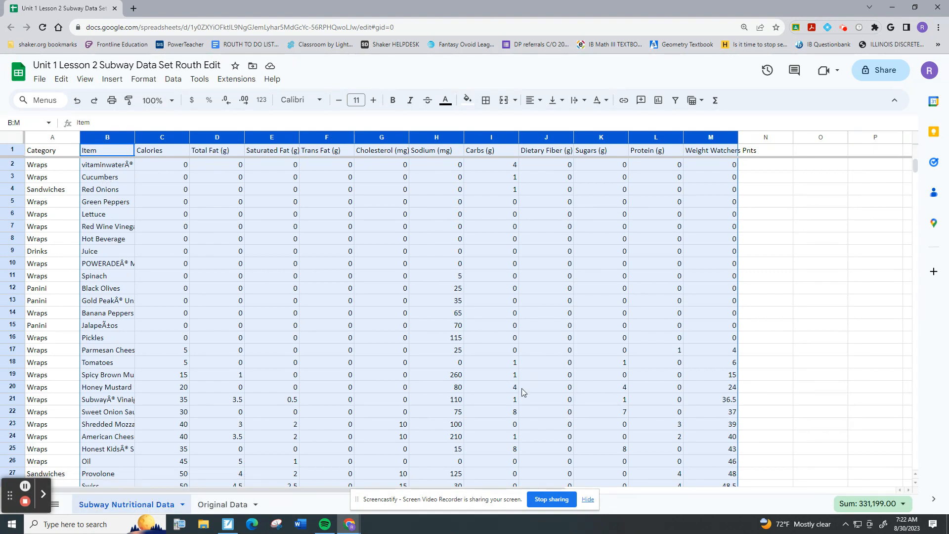